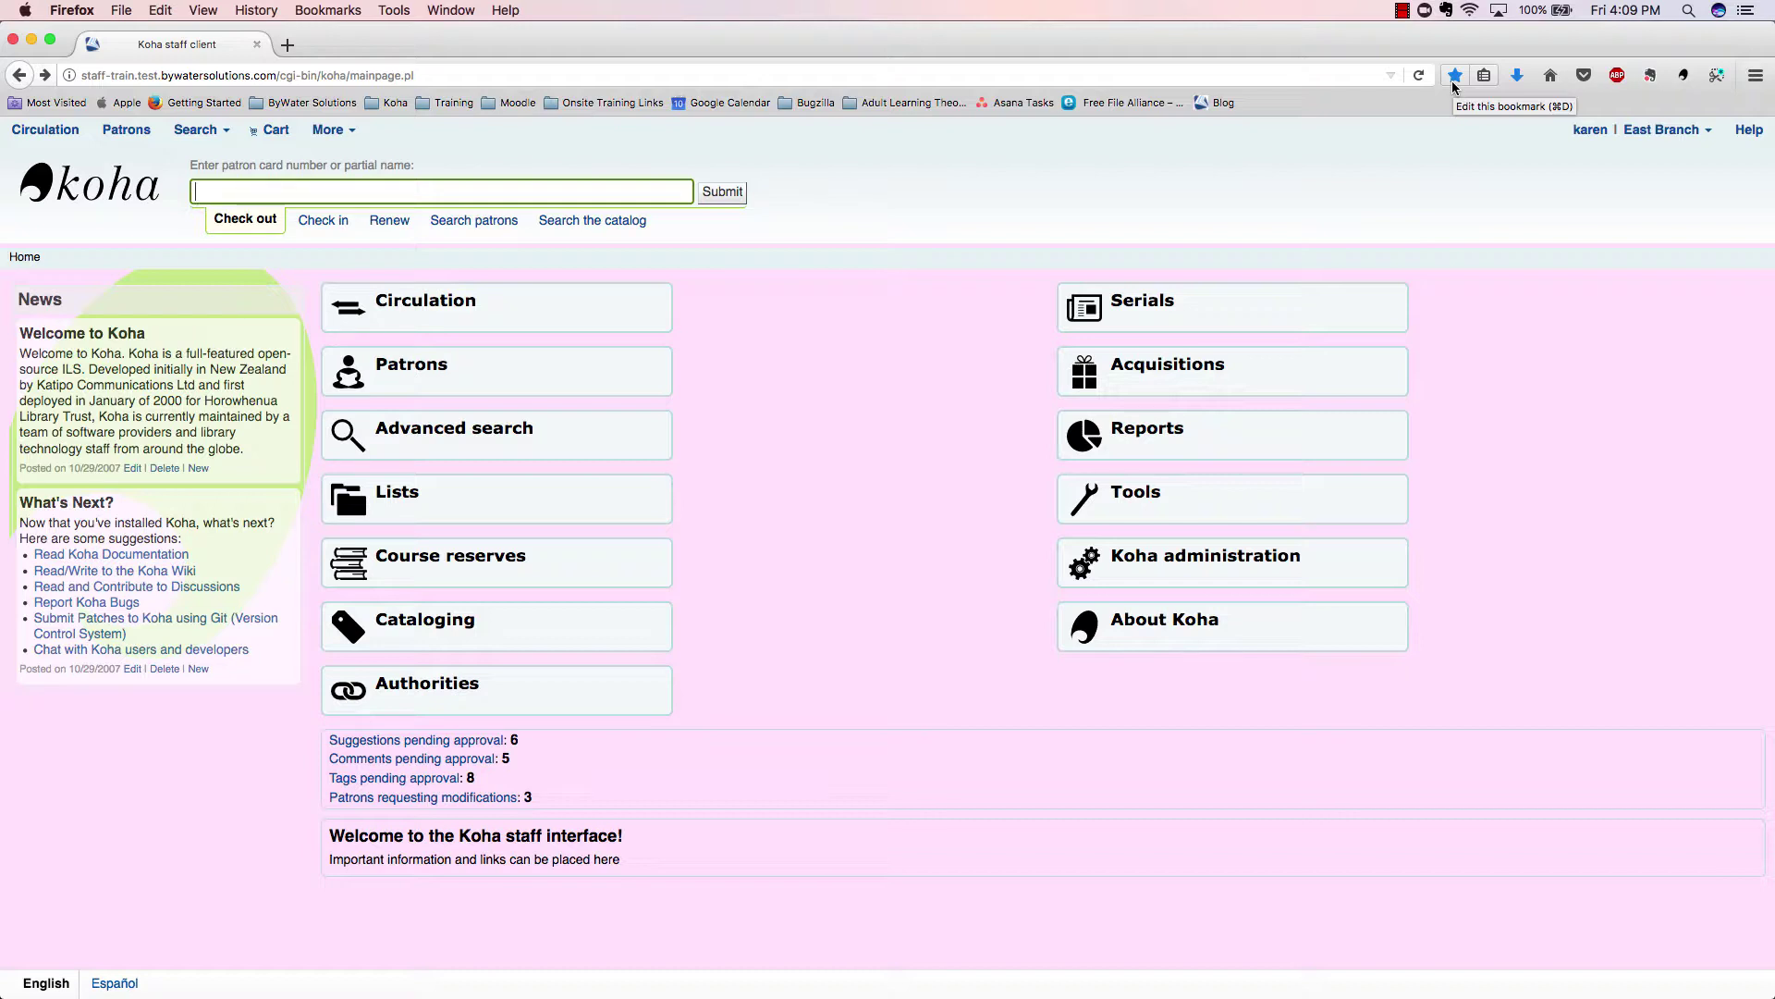
- From Koha administration, enter 'holdfe' in the global system preferences search and accept the 'holdfeemode' suggestion
click(1182, 577)
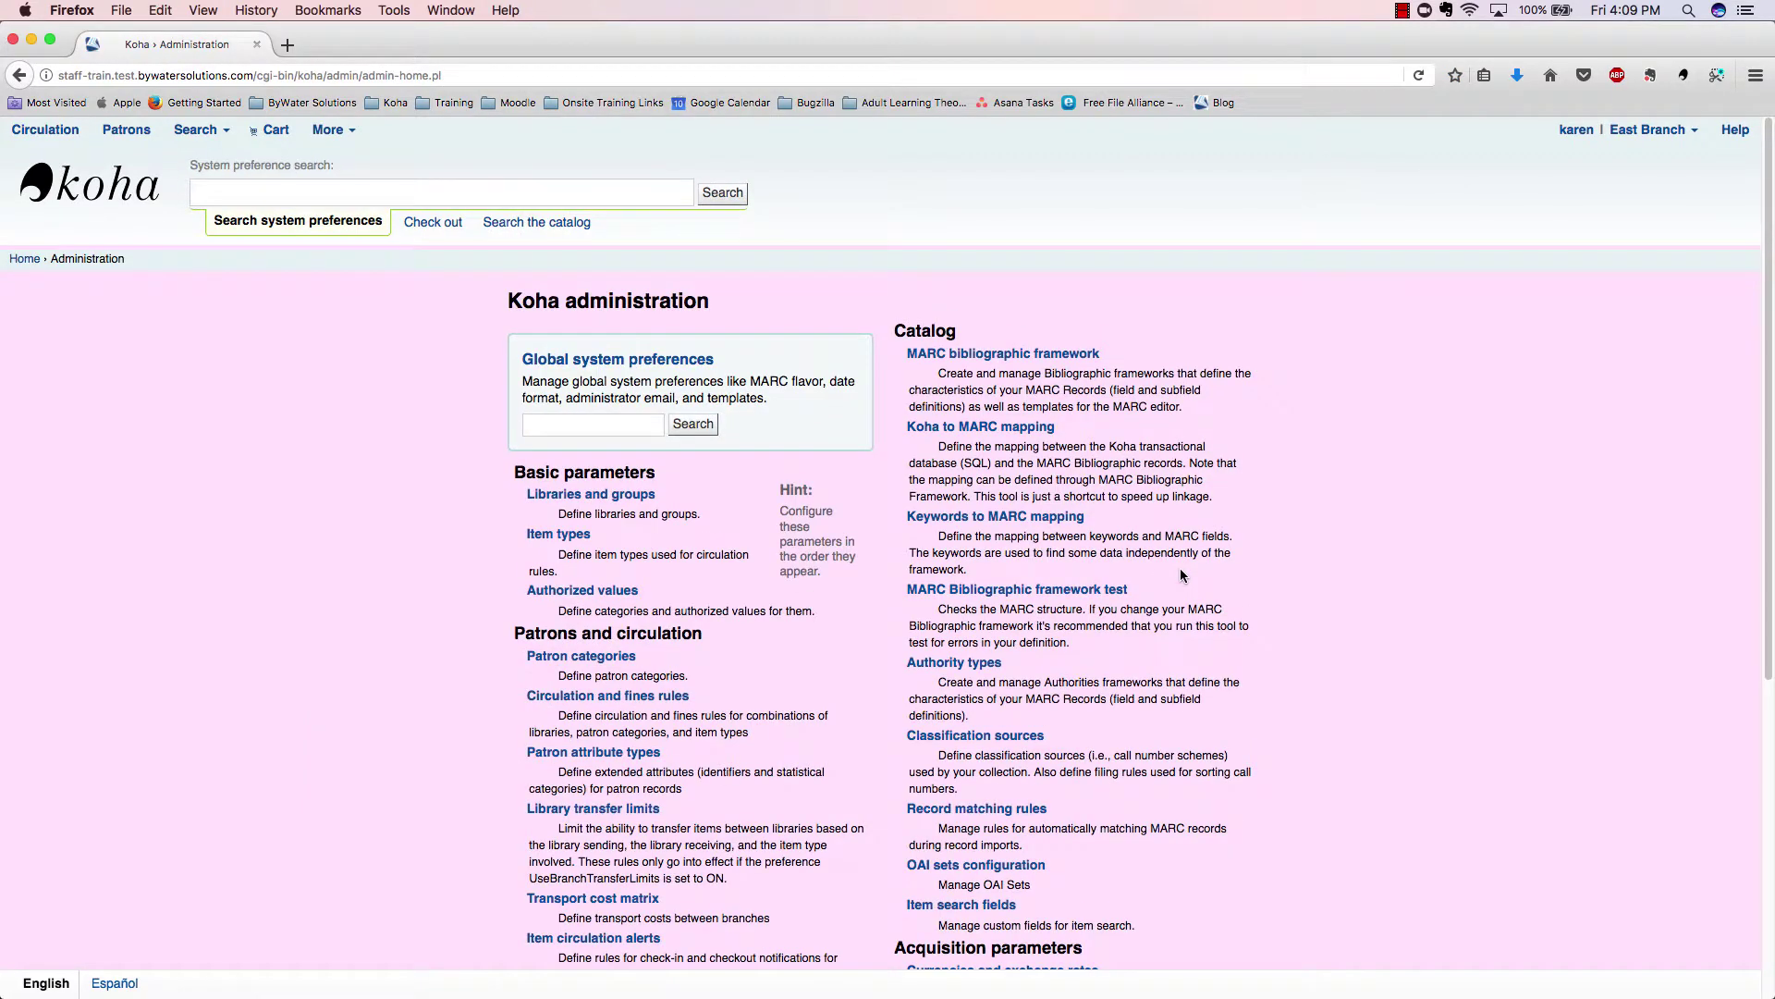
click(568, 428)
text(hold)
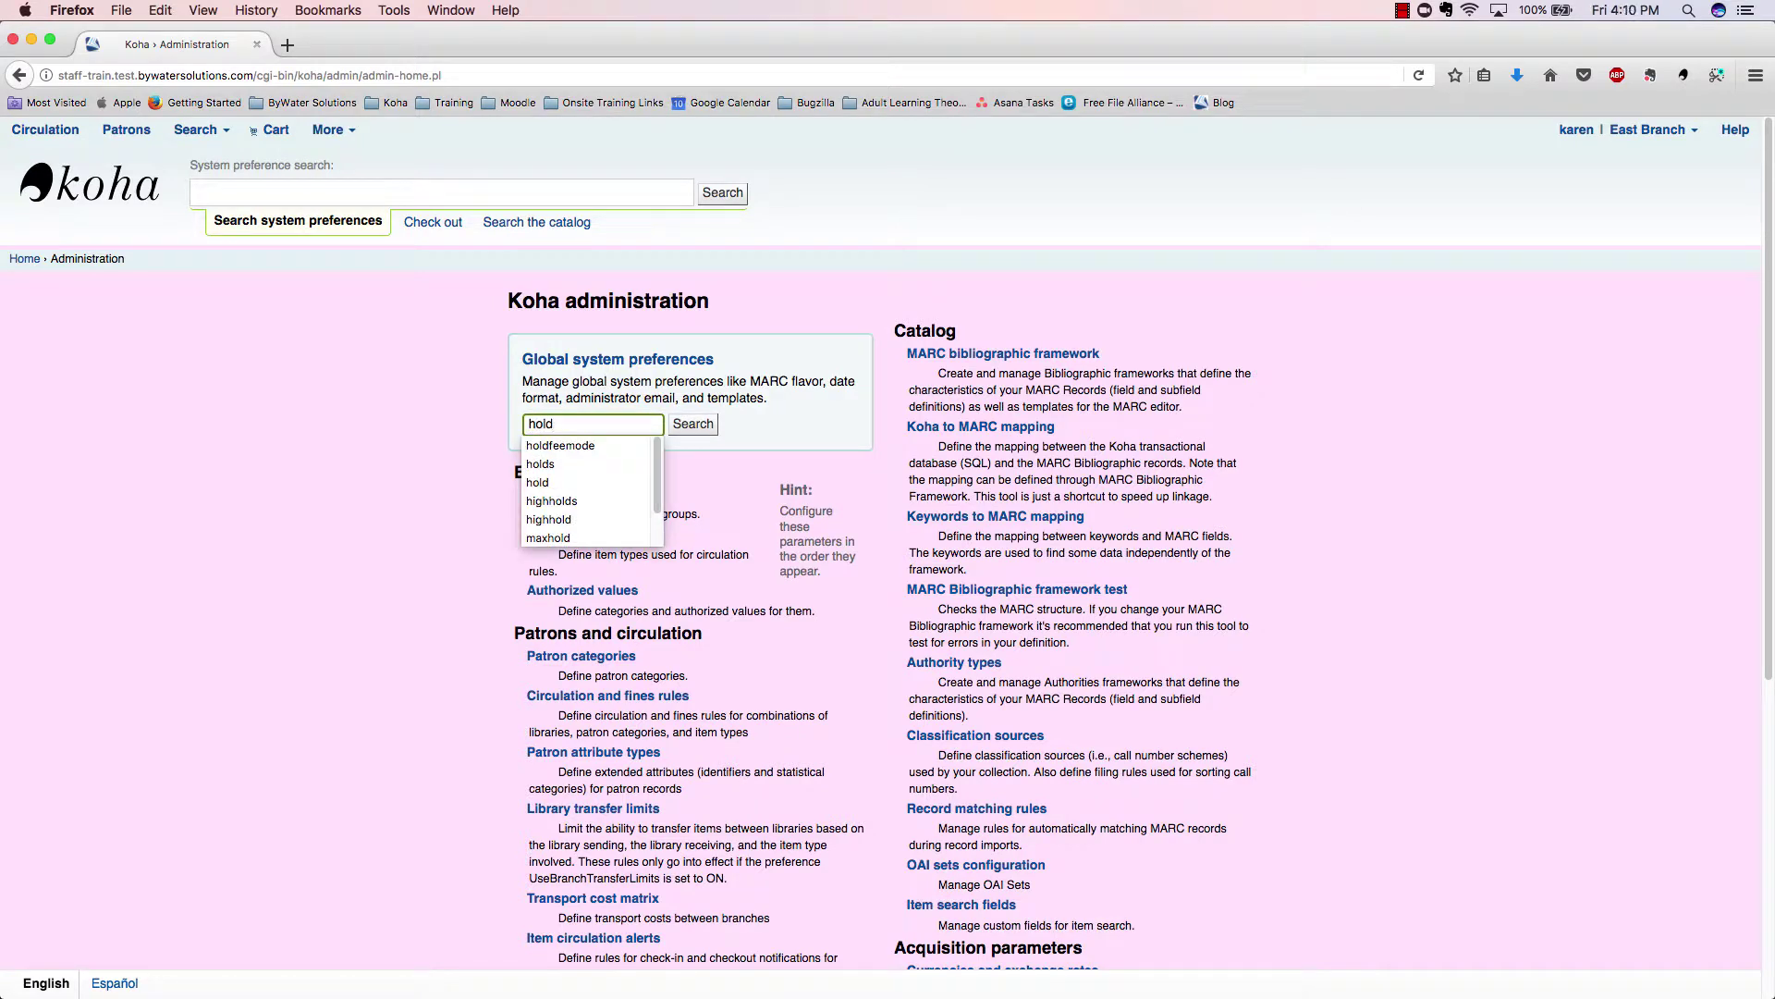
text(fee)
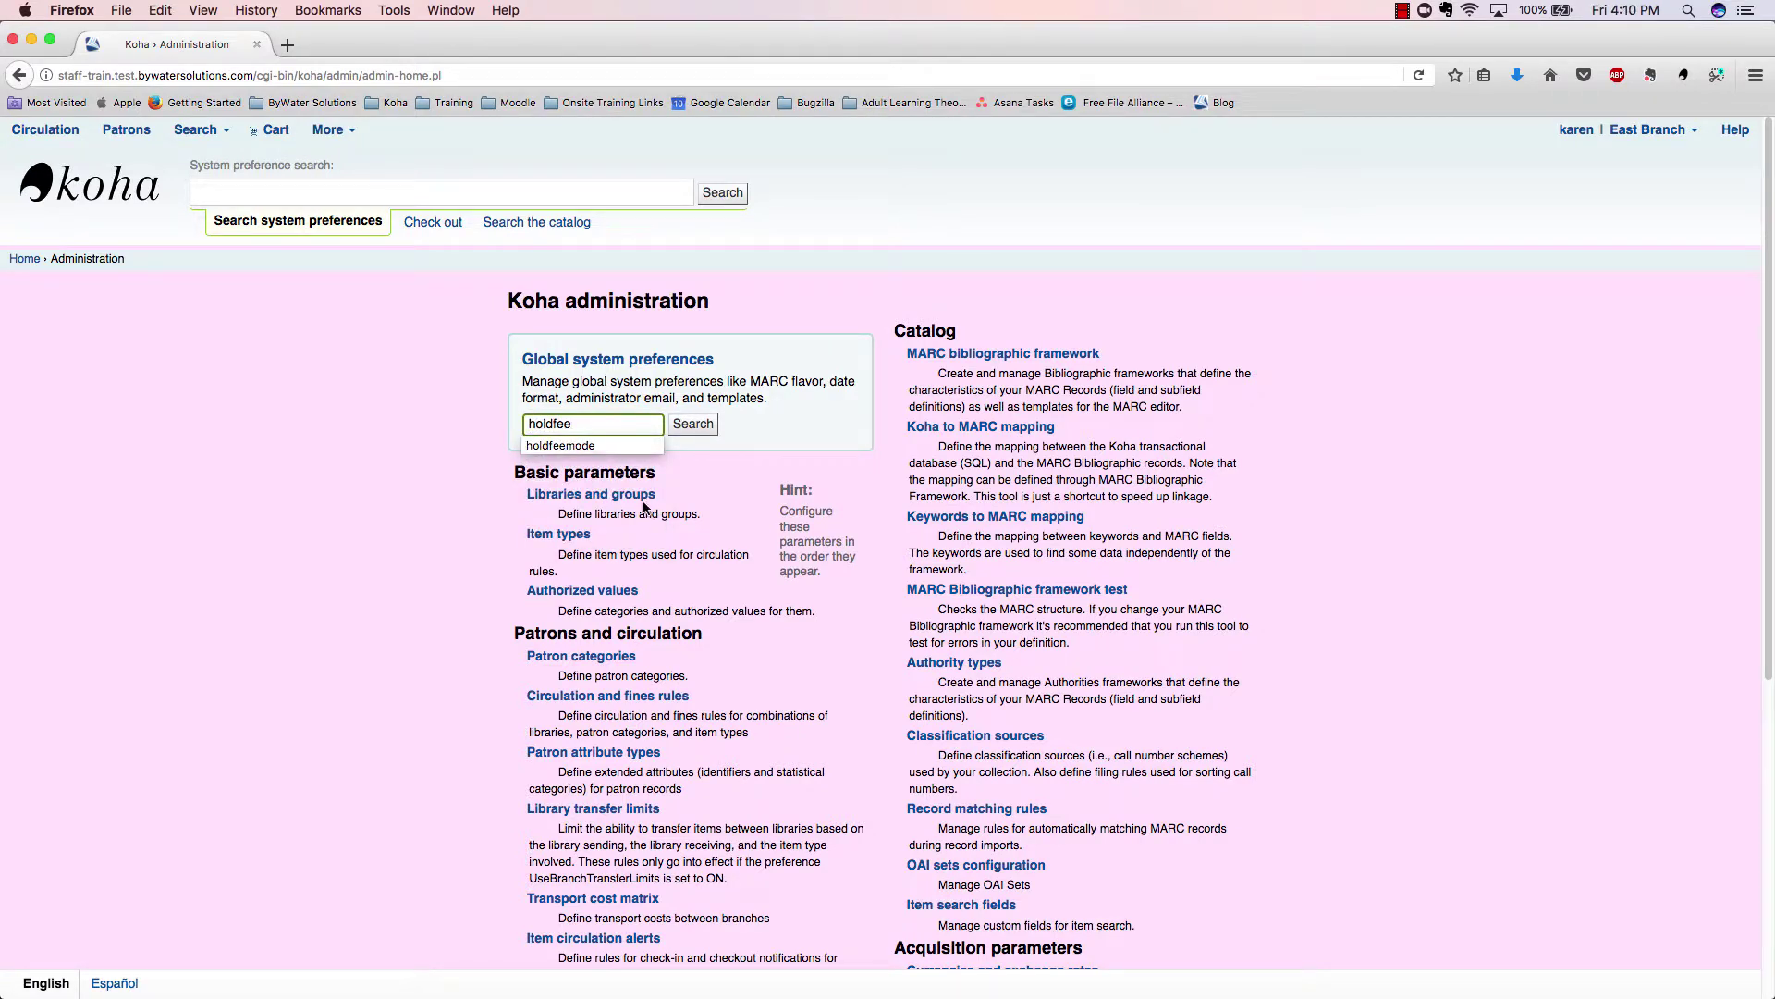
click(624, 451)
- Run the search and review HoldFeeMode's three charging options, keeping 'any time a hold is collected'
click(694, 425)
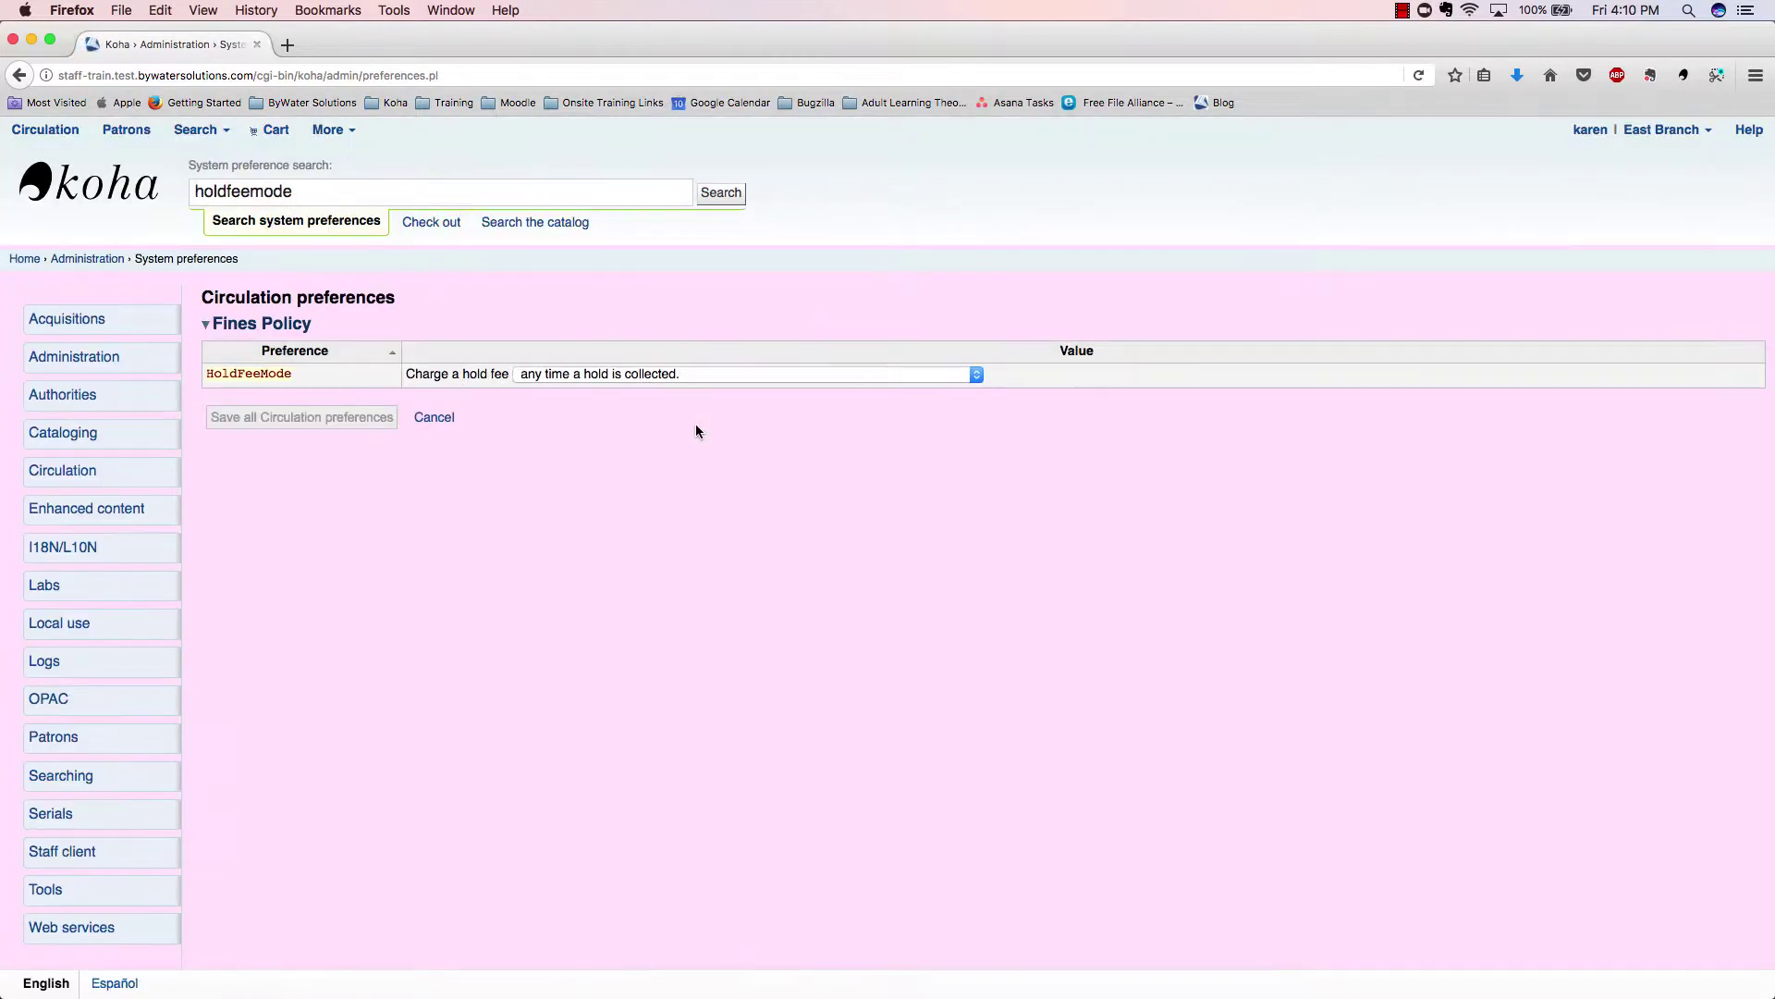
click(975, 374)
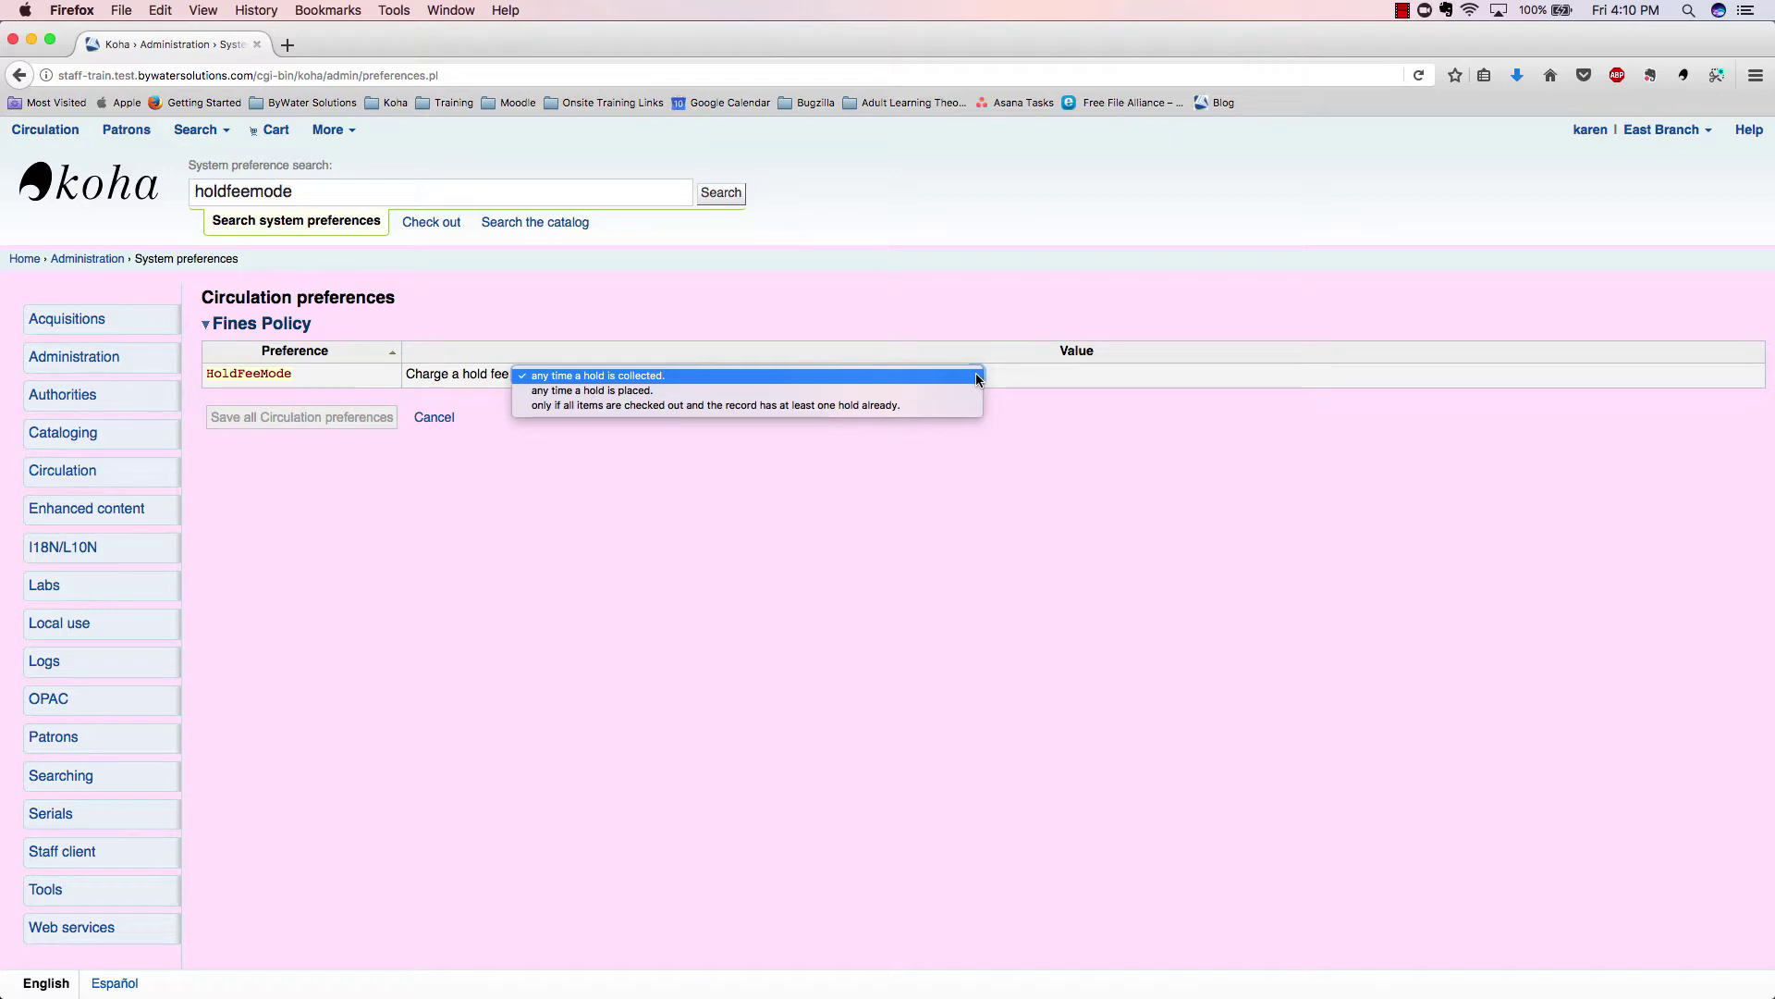
click(1009, 324)
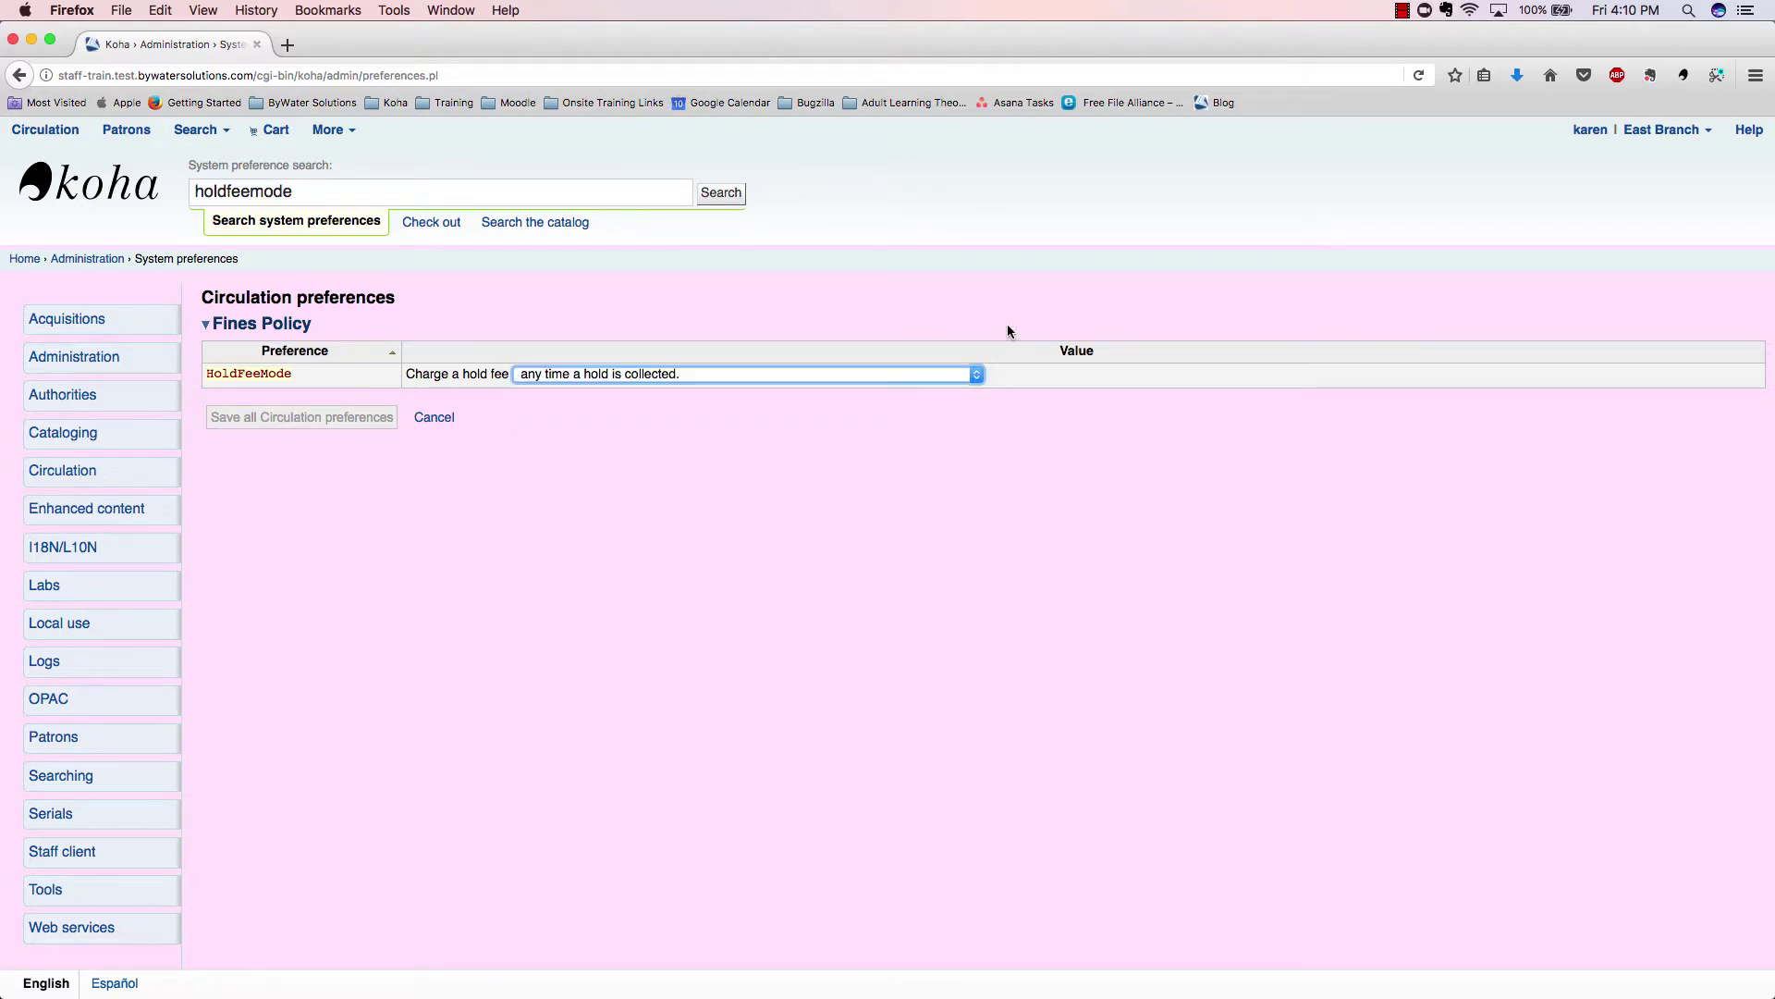